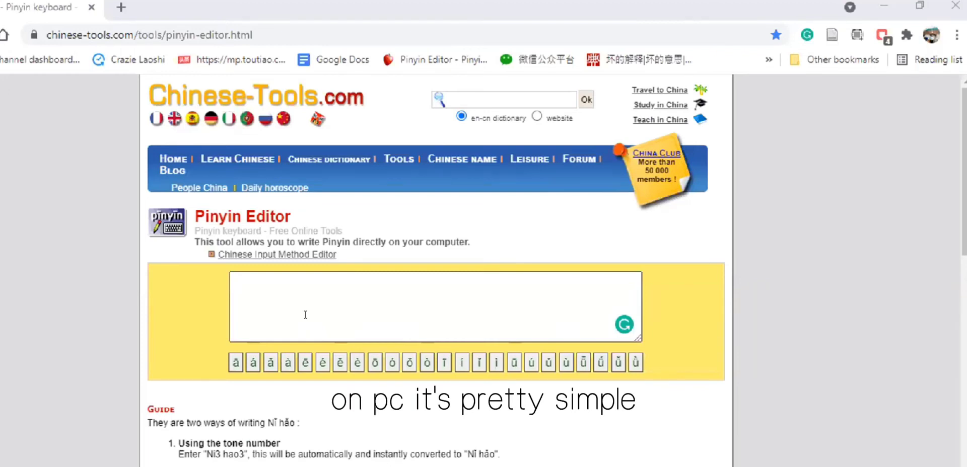
Type the self-introduction 'wo3 jia4o [speaker's name] la3o shi1' so the numbers become tone marks.
left_click(305, 314)
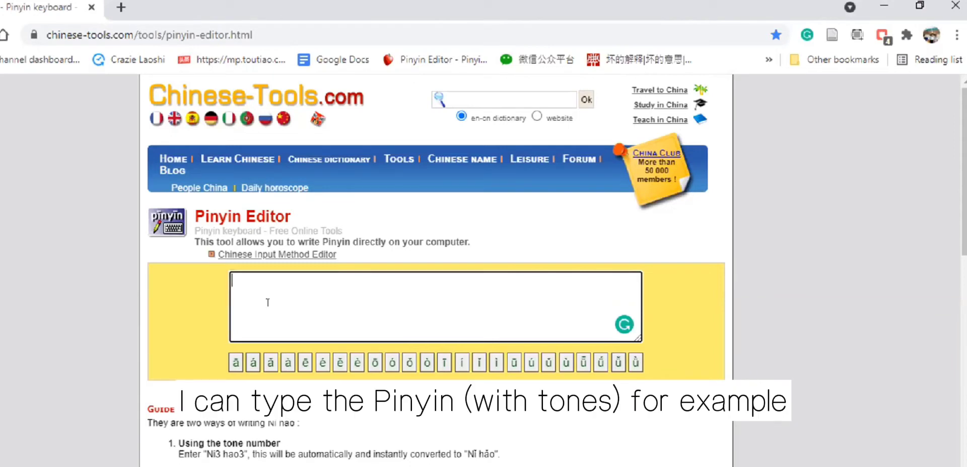
type("w")
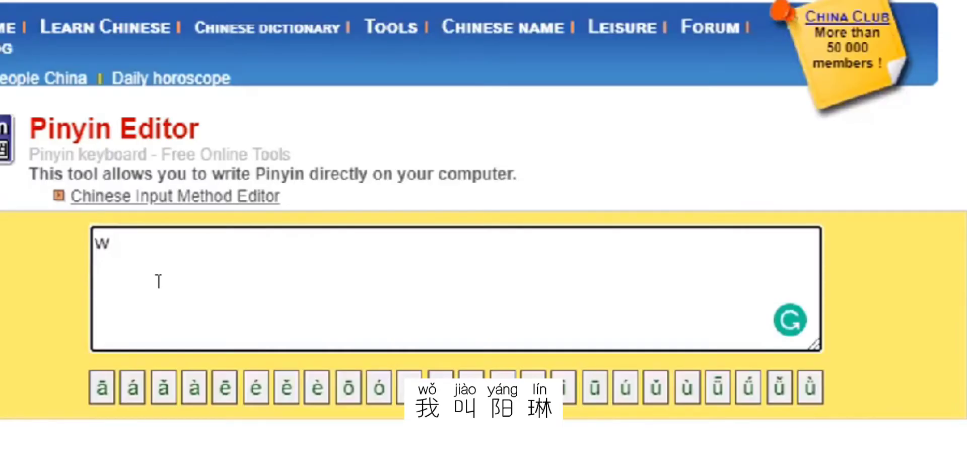
type("o")
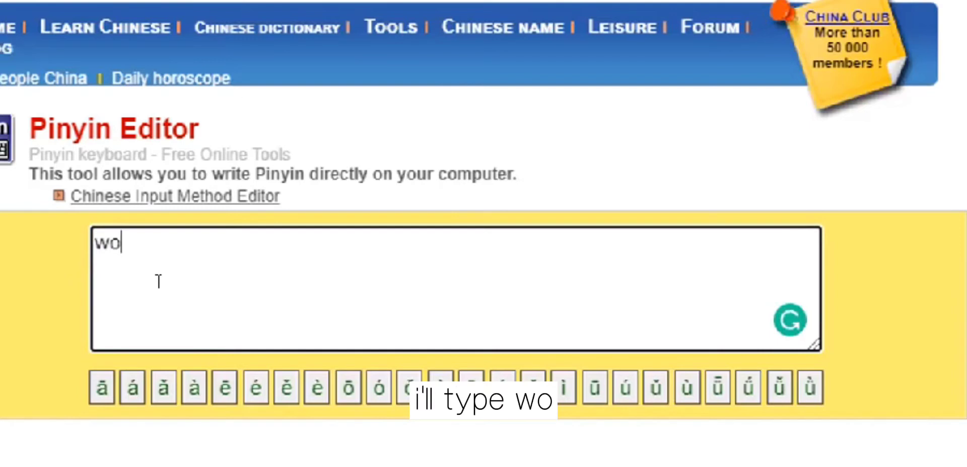
type("3")
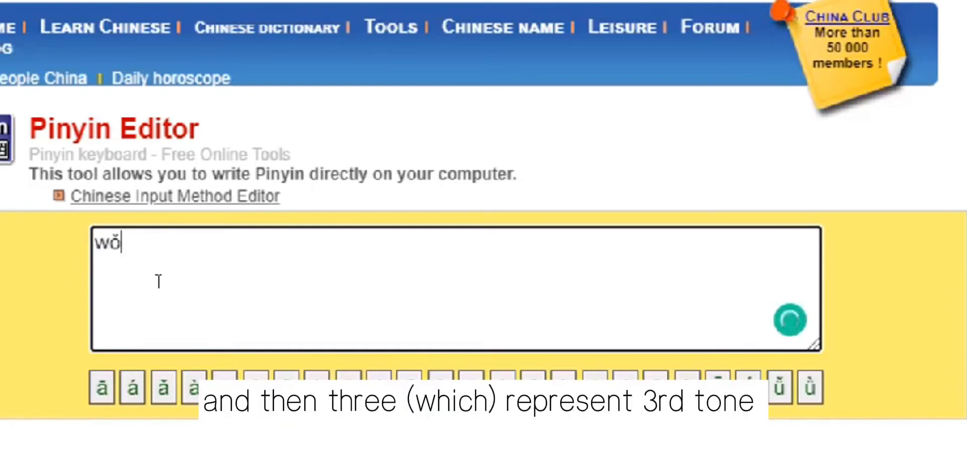
type(" jia")
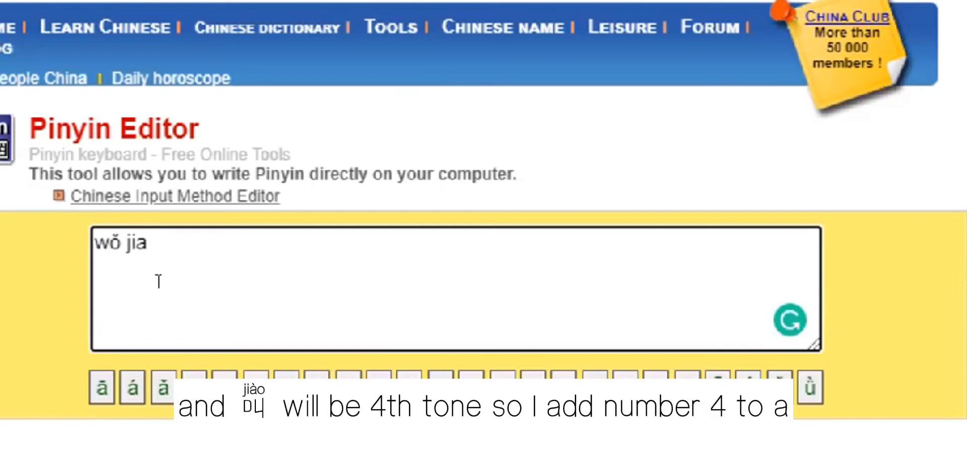
type("4")
type("o")
type(" Crazie ")
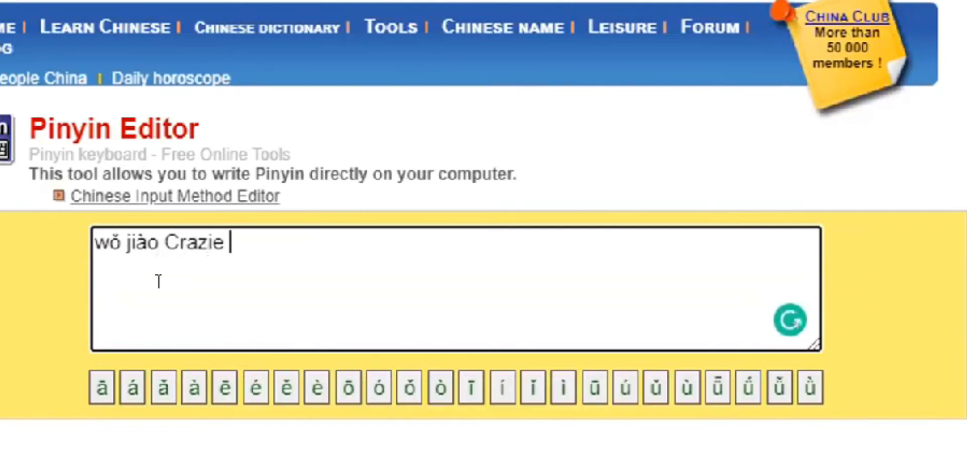
type("la")
type("3")
type("o shi")
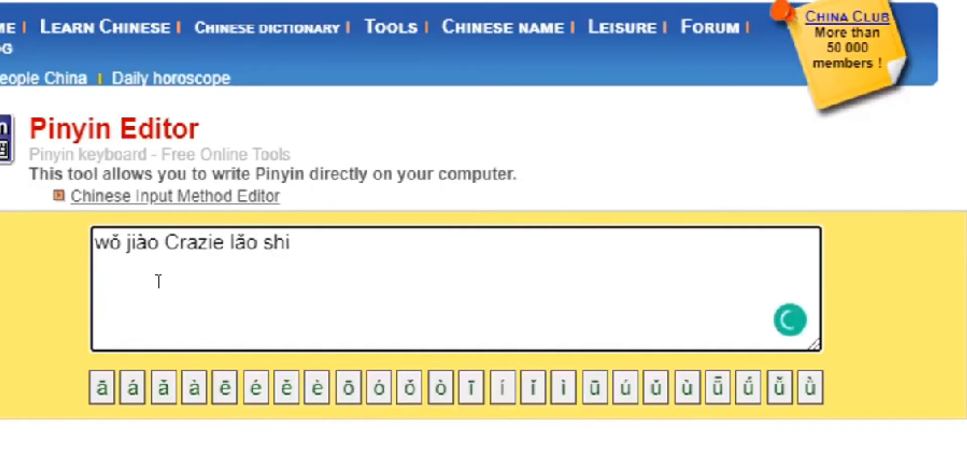
type("1")
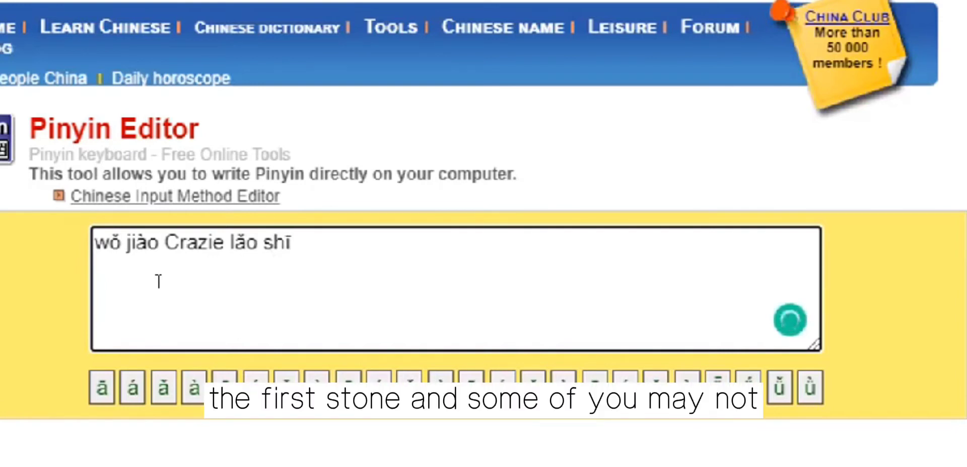
Add two blank lines under the sentence, highlighting 'ào' in jiào to show tone placement.
key("Return")
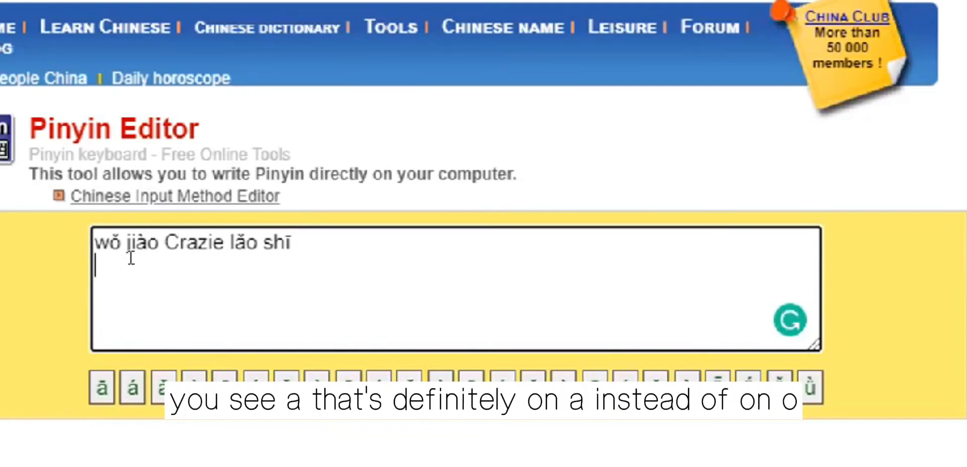
left_click_drag(136, 242, 158, 243)
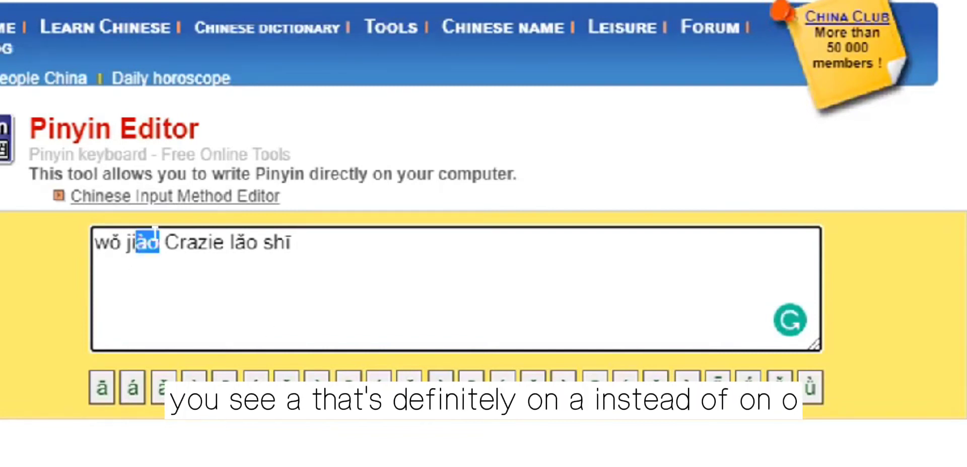
left_click(129, 274)
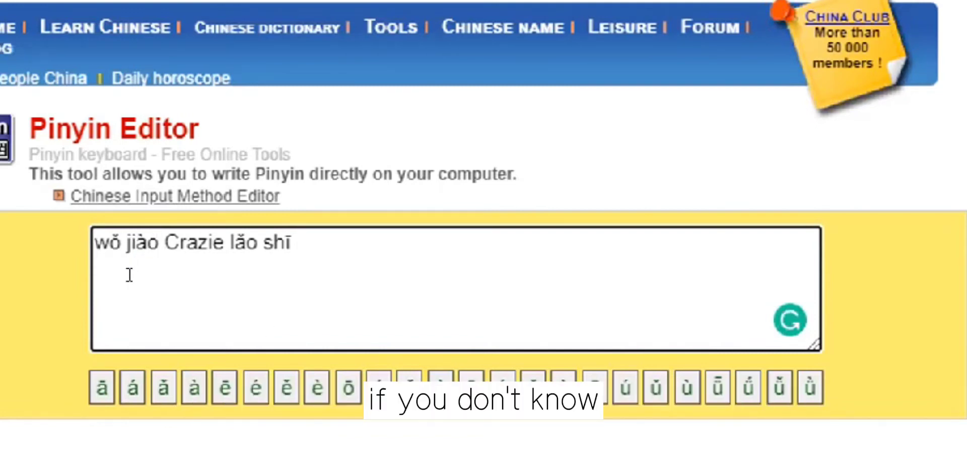
key("Return")
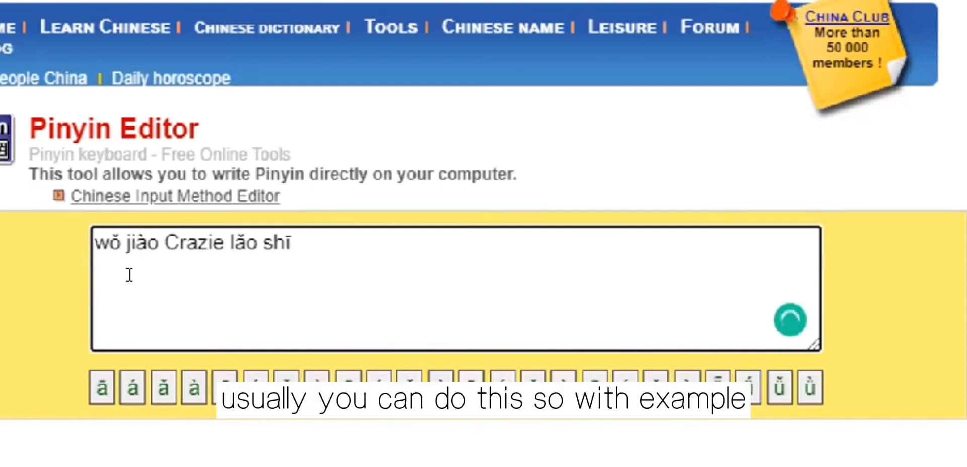
On the new line type jiao and ying1, then correct the ending so it reads yīng.
type("jiao")
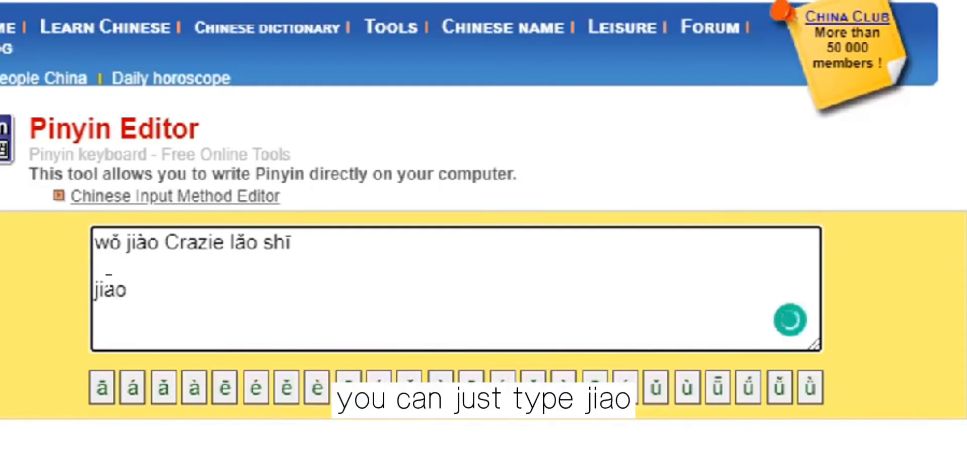
left_click_drag(89, 278, 131, 276)
left_click(130, 275)
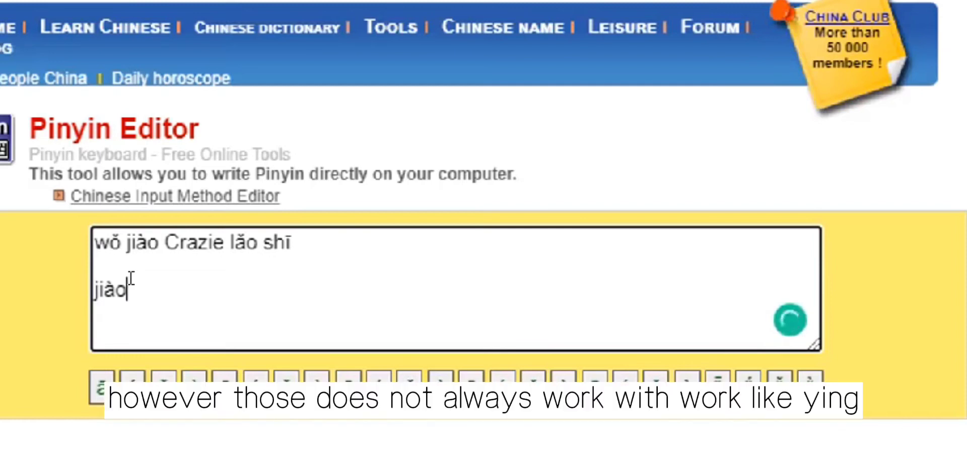
type("ying")
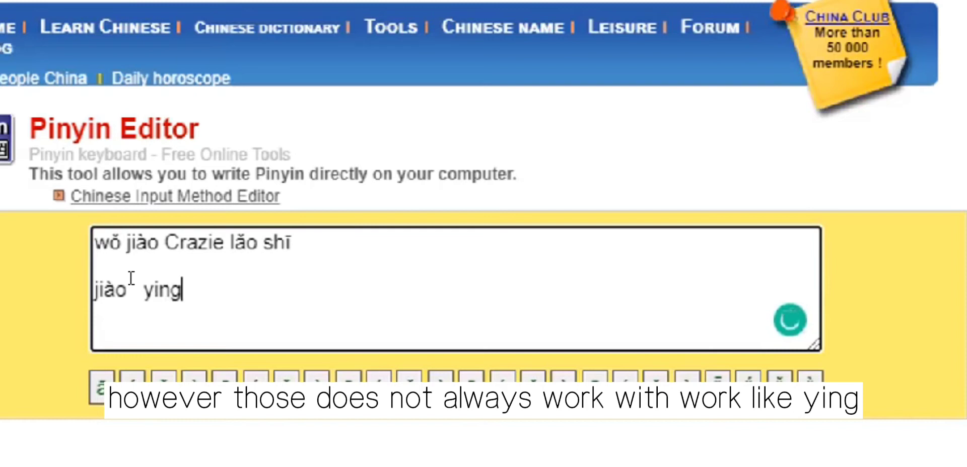
type("1")
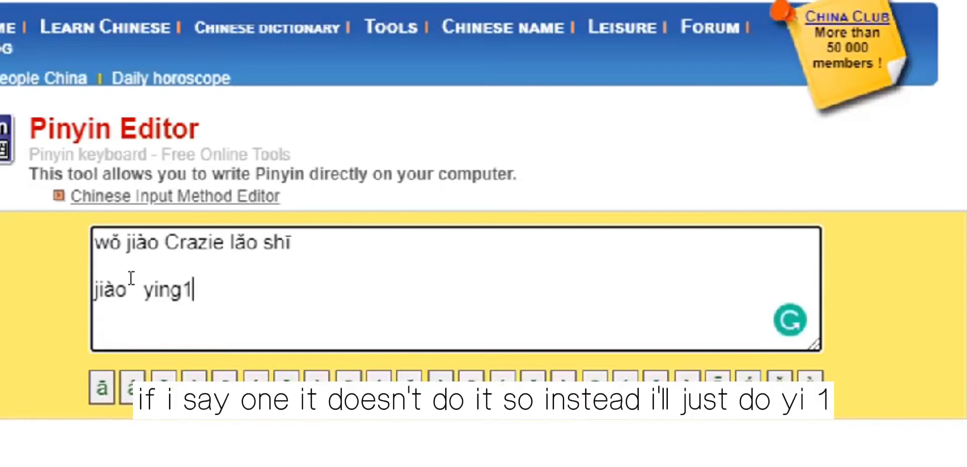
key("BackSpace")
key("BackSpace")
key("BackSpace")
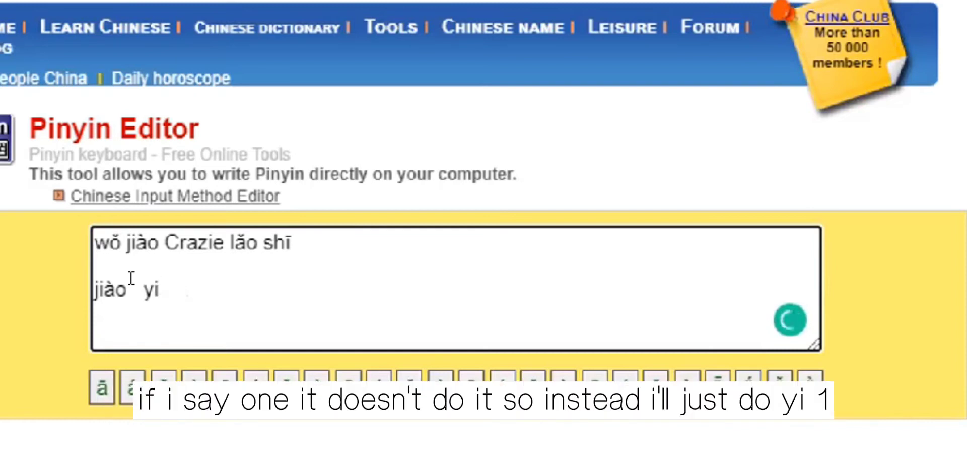
type("1ng")
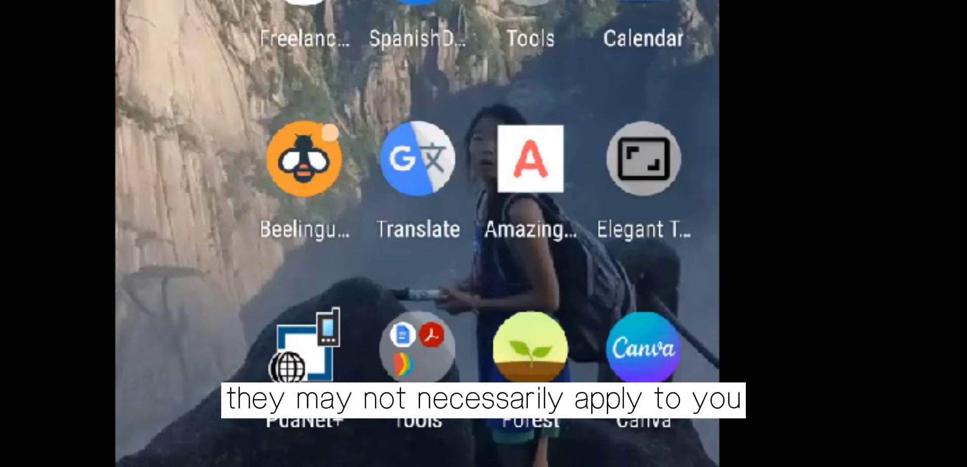
Open the Notes app from the Android app drawer on a blank note.
left_click_drag(417, 353, 417, 126)
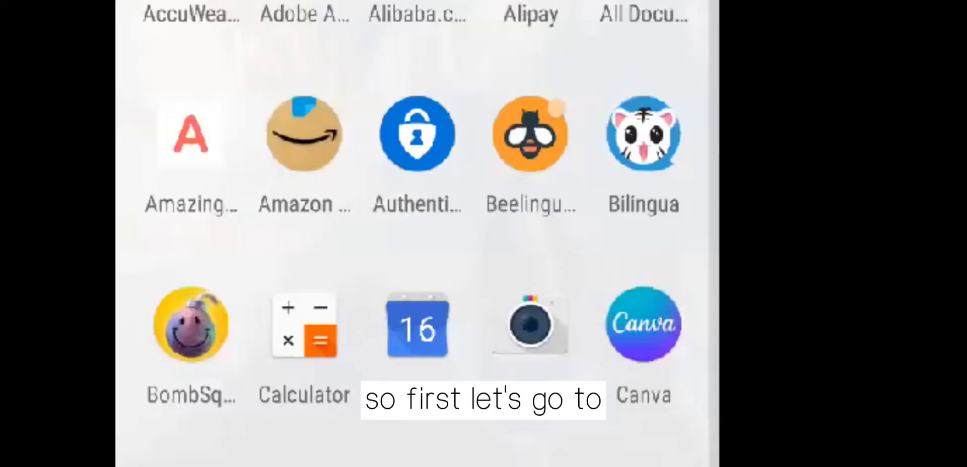
scroll(417, 233, "down", 15)
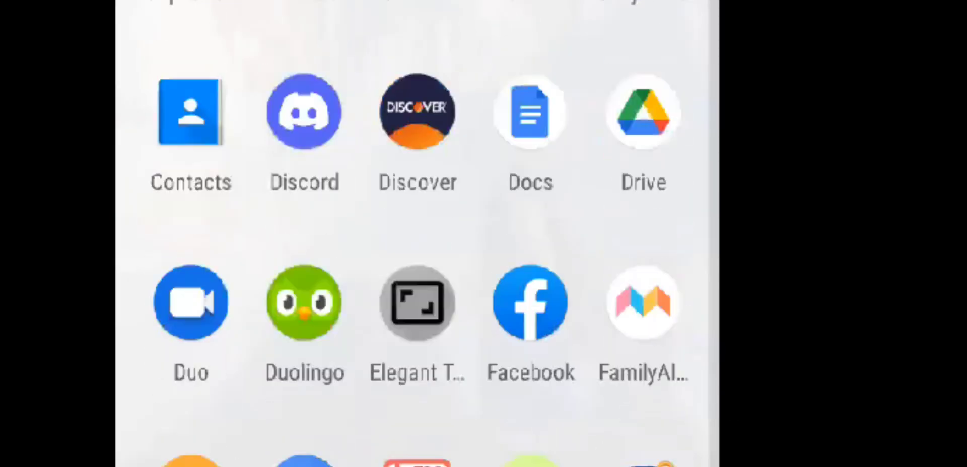
scroll(417, 234, "down", 10)
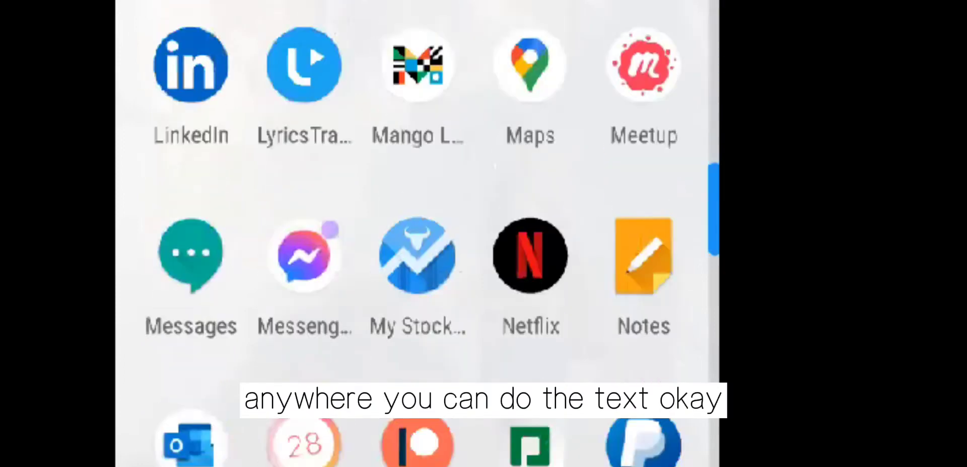
left_click(643, 277)
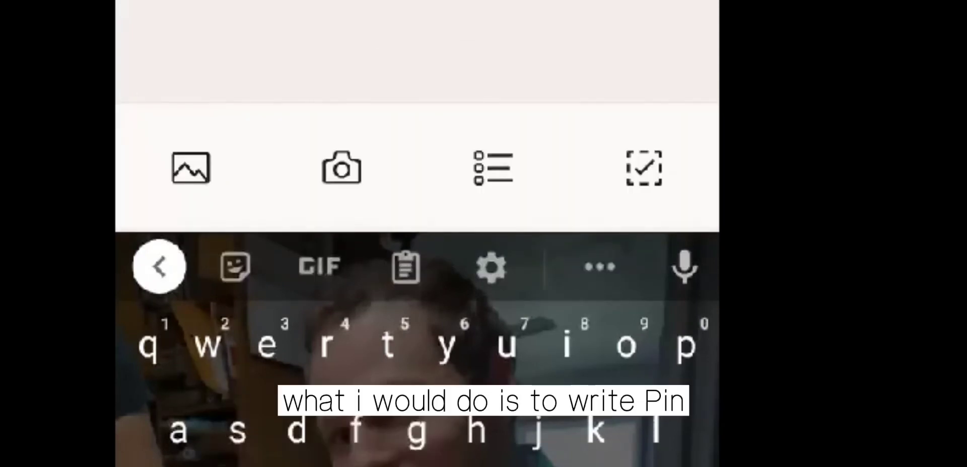
Type a capital P followed by ī chosen from Gboard's accent variants of i.
key("shift")
type("P")
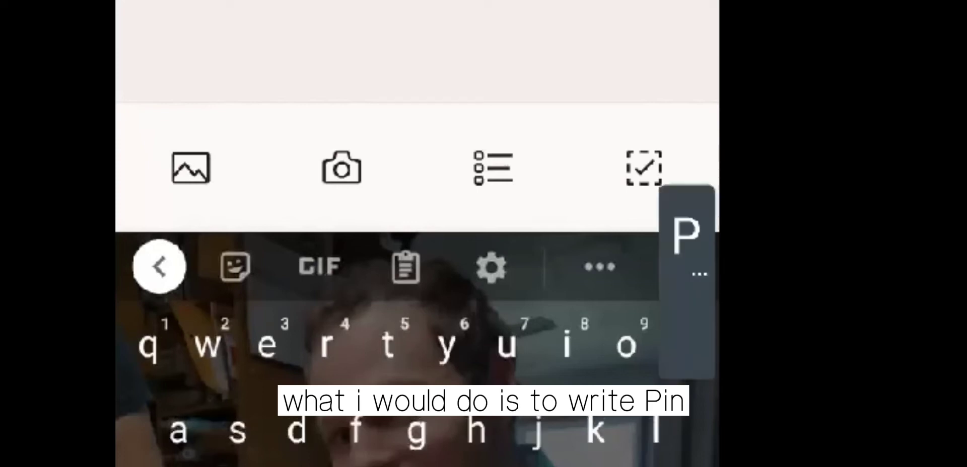
left_click(566, 345)
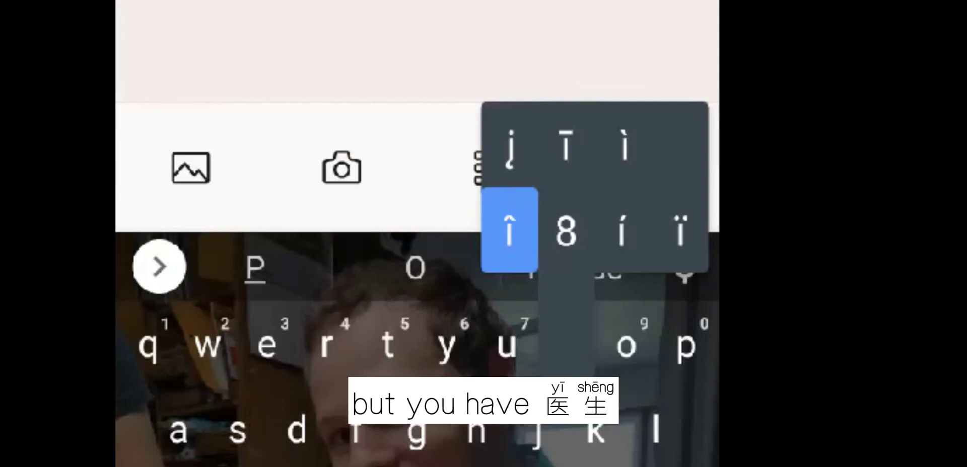
left_click_drag(509, 230, 566, 145)
Complete the first line as 'Pīn yīn' using Gboard's first-tone ī.
type("n y")
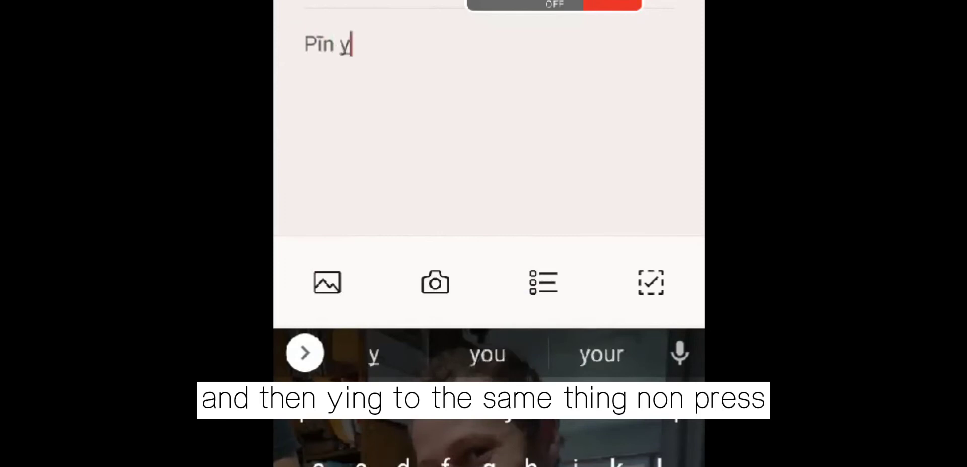
left_click_drag(595, 409, 595, 279)
type("n")
On a second line, type 'Diàn yǐng', taking the tone-marked i from Gboard's accents.
key("Return")
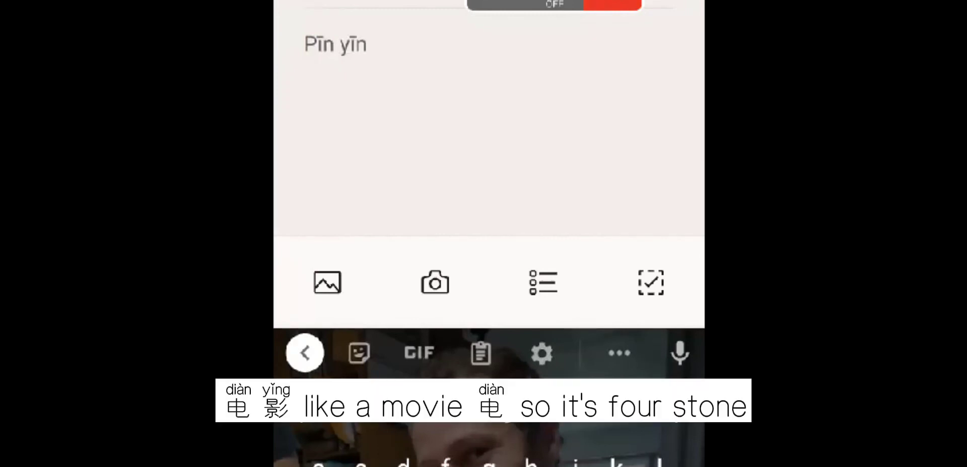
type("D")
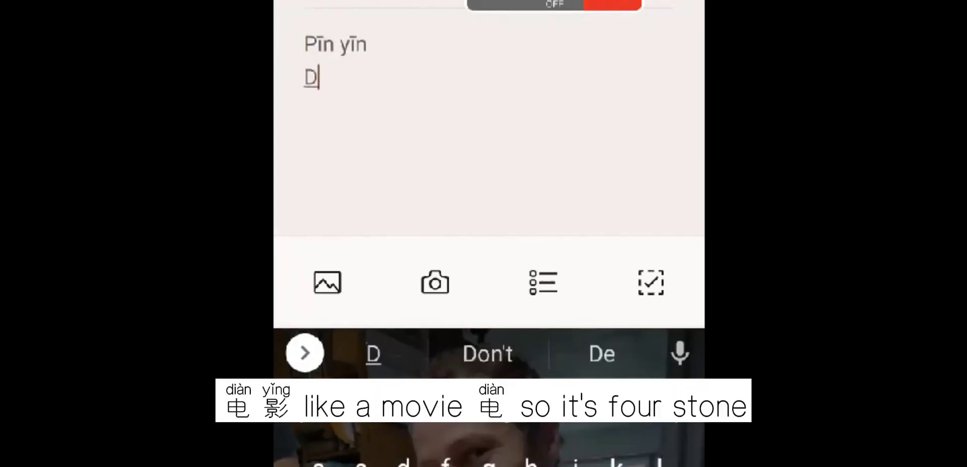
type("iào")
key("BackSpace")
type("n")
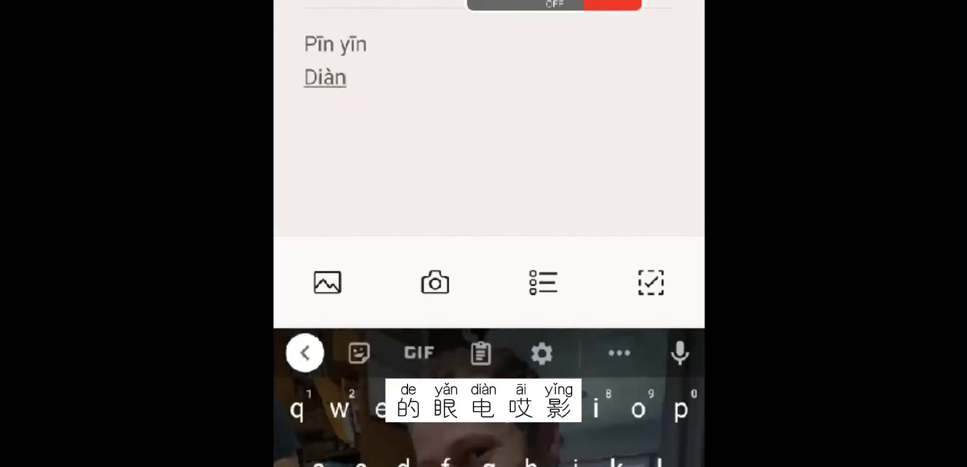
type(" y")
left_click_drag(595, 327, 554, 327)
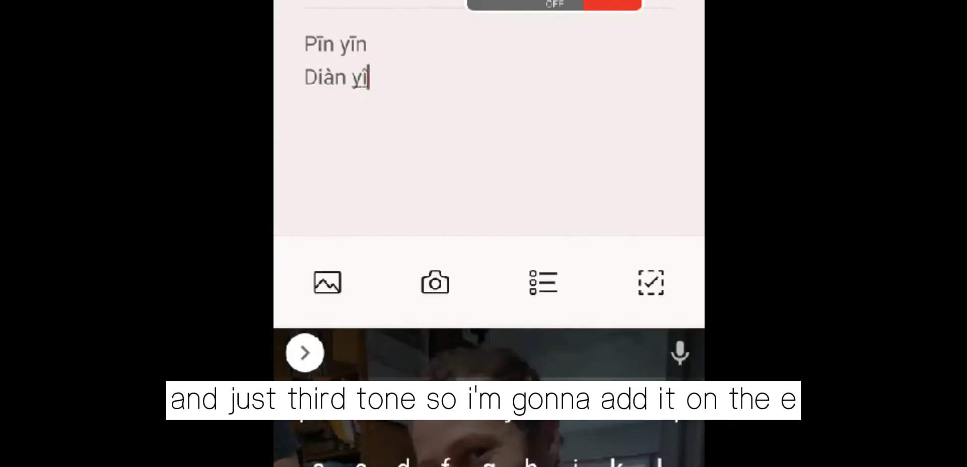
type("ng")
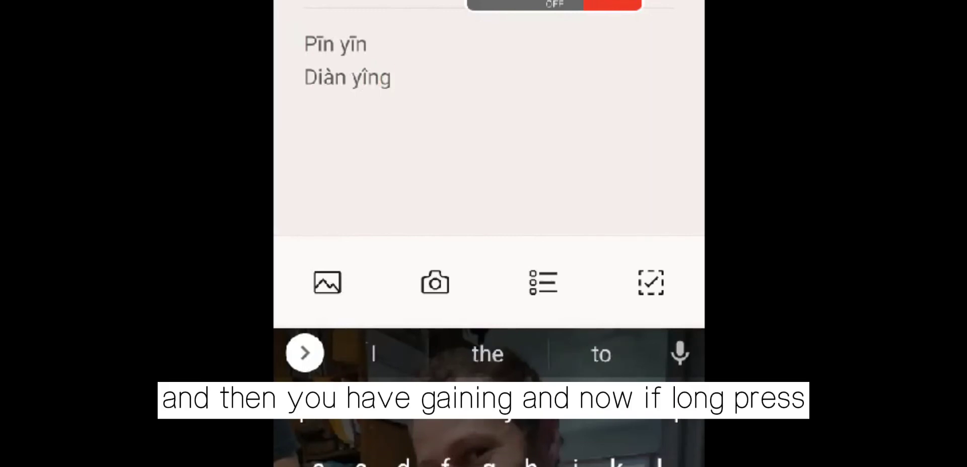
left_click_drag(638, 409, 638, 409)
type("v")
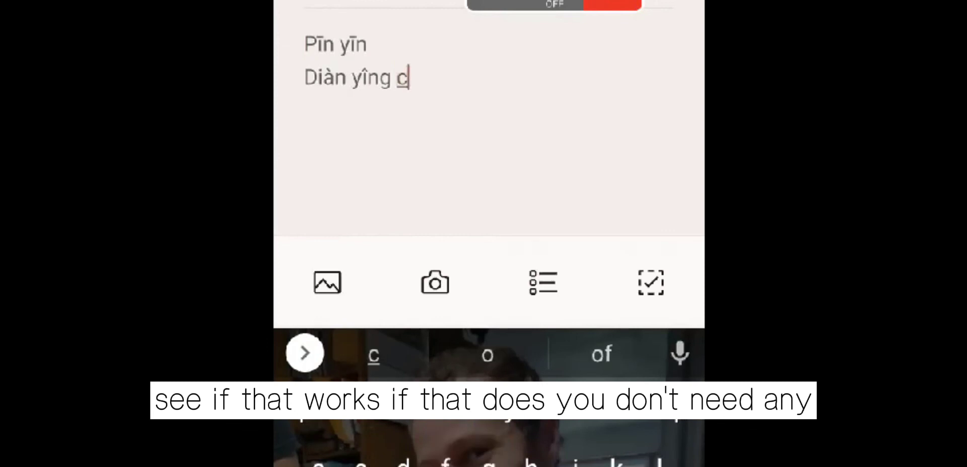
key("BackSpace")
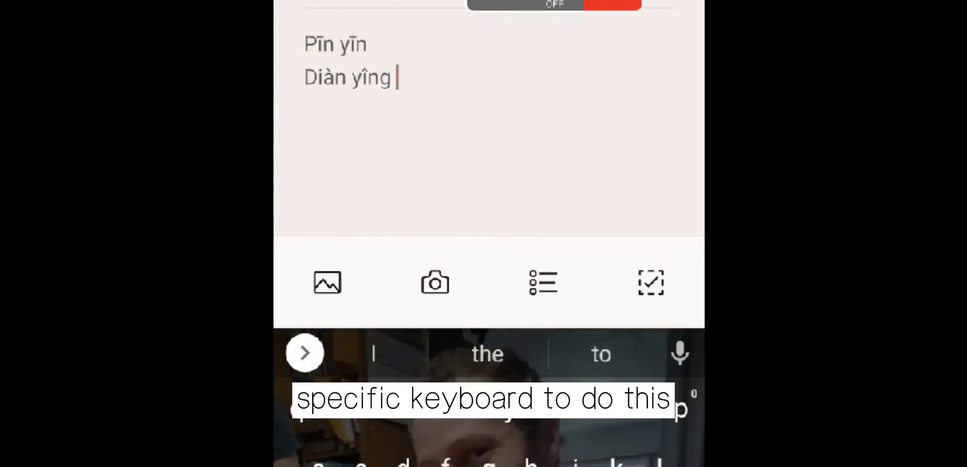